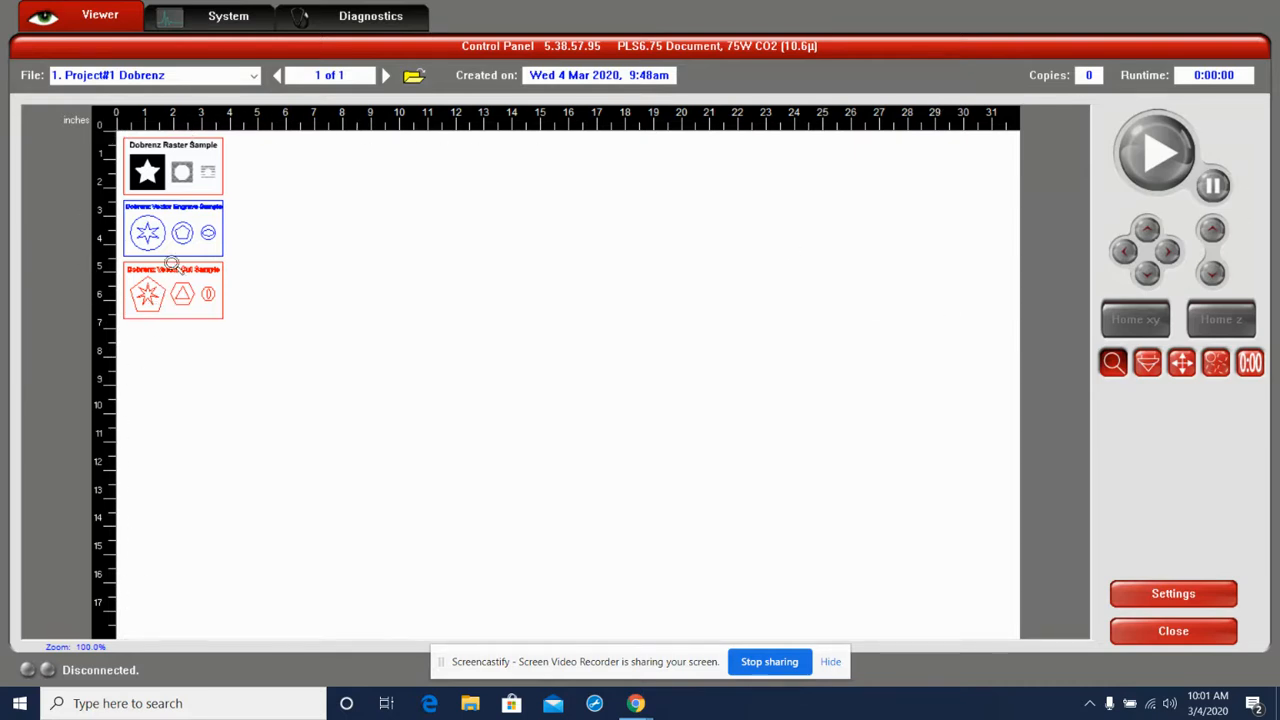
{"action": "scroll", "coordinate": [220, 252], "scroll_direction": "up", "scroll_amount": 3}
{"action": "scroll", "coordinate": [220, 252], "scroll_direction": "down", "scroll_amount": 3}
{"action": "scroll", "coordinate": [129, 142], "scroll_direction": "up", "scroll_amount": 2}
{"action": "scroll", "coordinate": [129, 142], "scroll_direction": "down", "scroll_amount": 2}
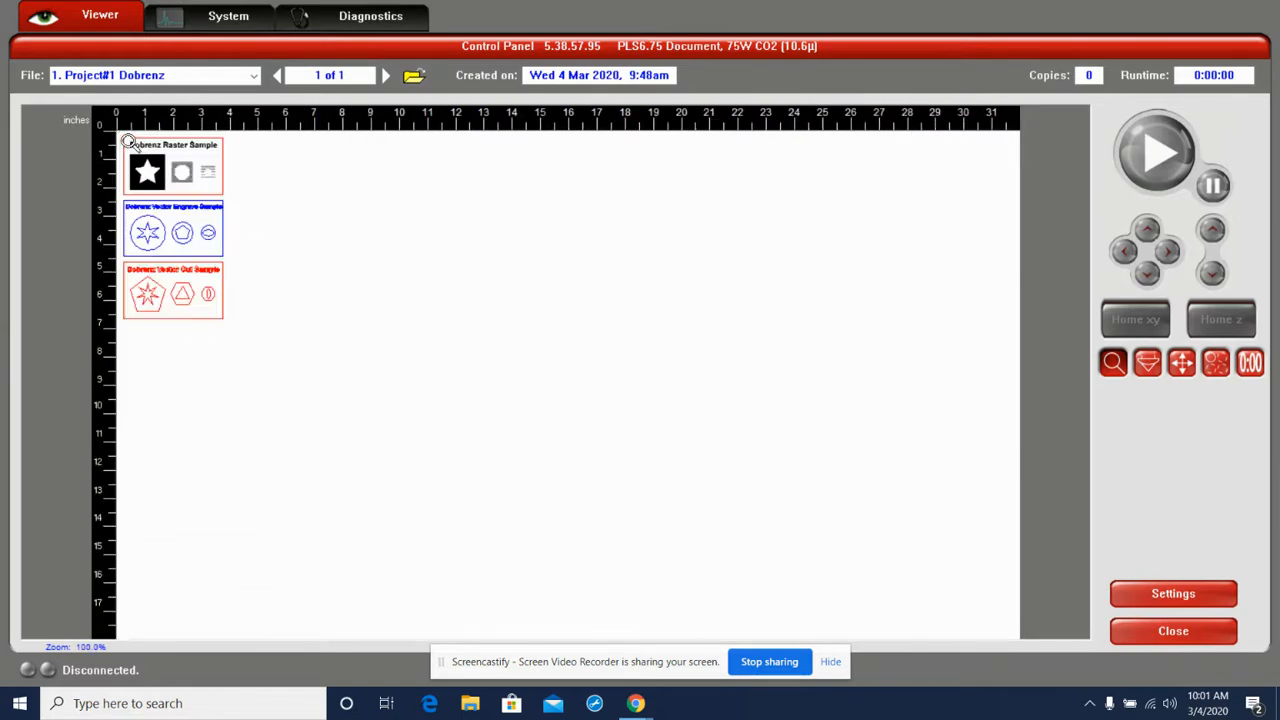
{"action": "left_click", "coordinate": [1148, 365]}
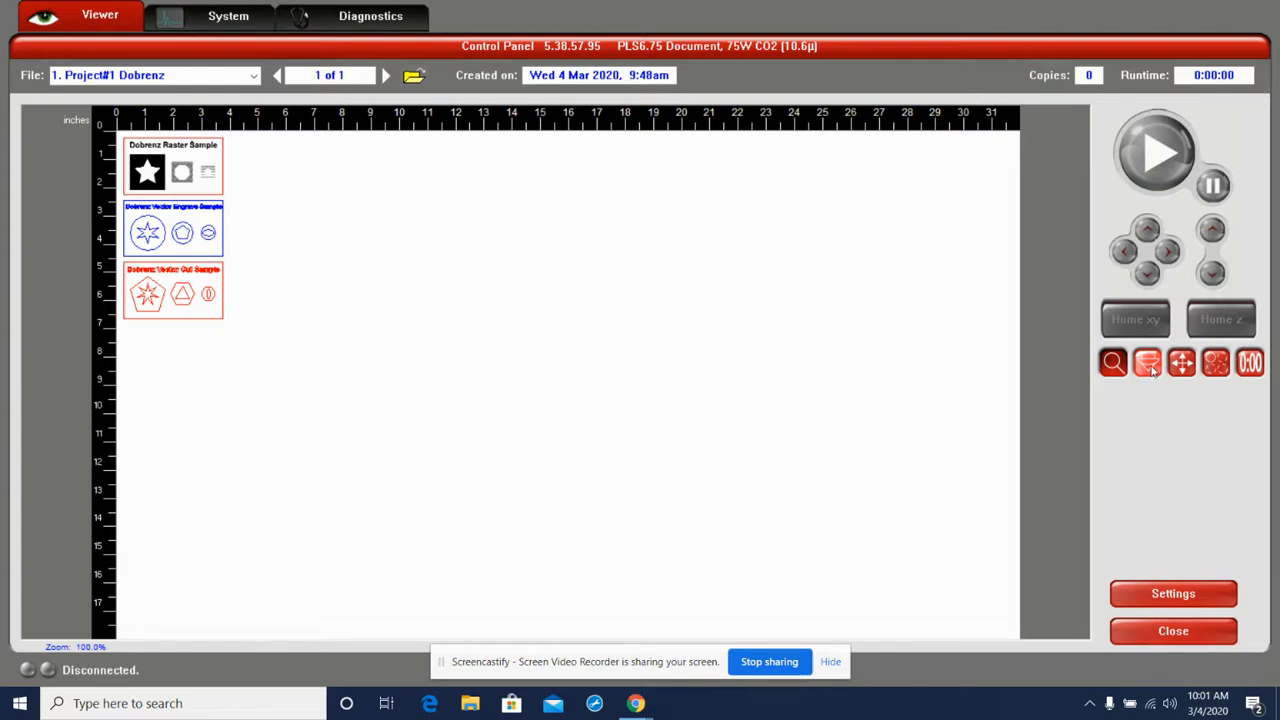
Relocate the artwork by its center to about x 5.867", y 4.302", and shift it horizontally to x 1.750"
{"action": "left_click", "coordinate": [1181, 364]}
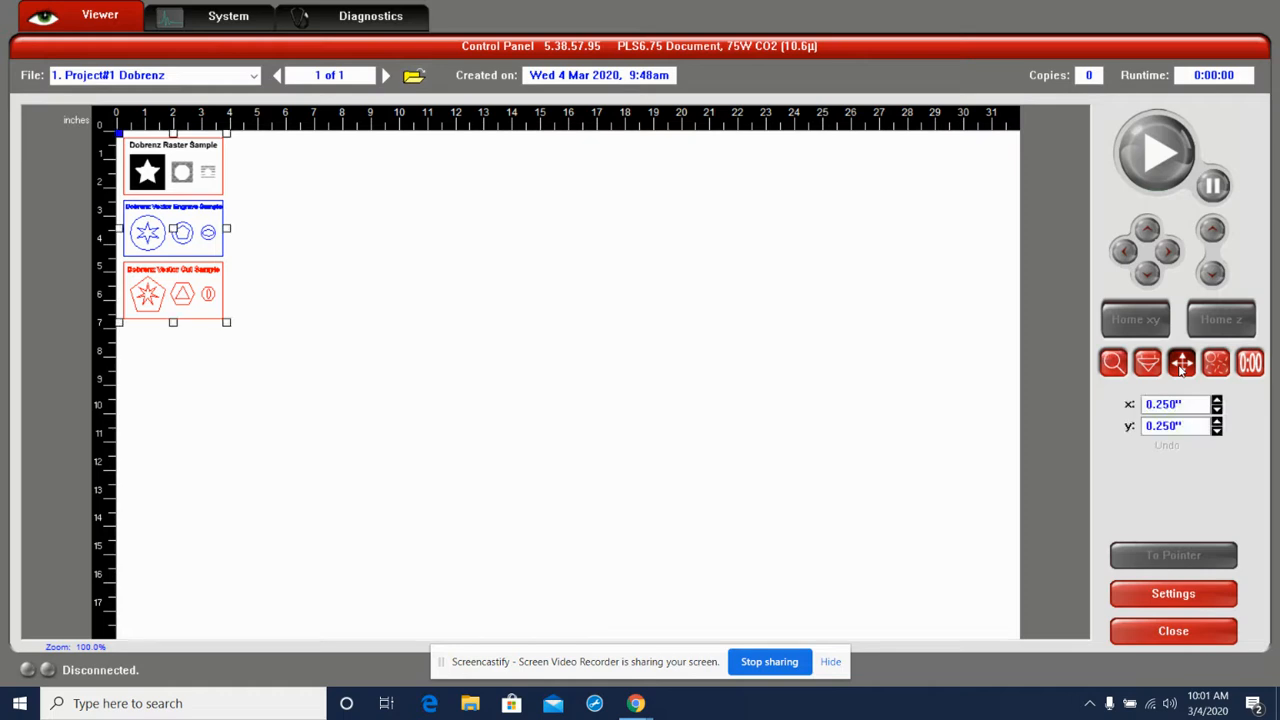
{"action": "left_click_drag", "start_coordinate": [178, 230], "coordinate": [288, 255]}
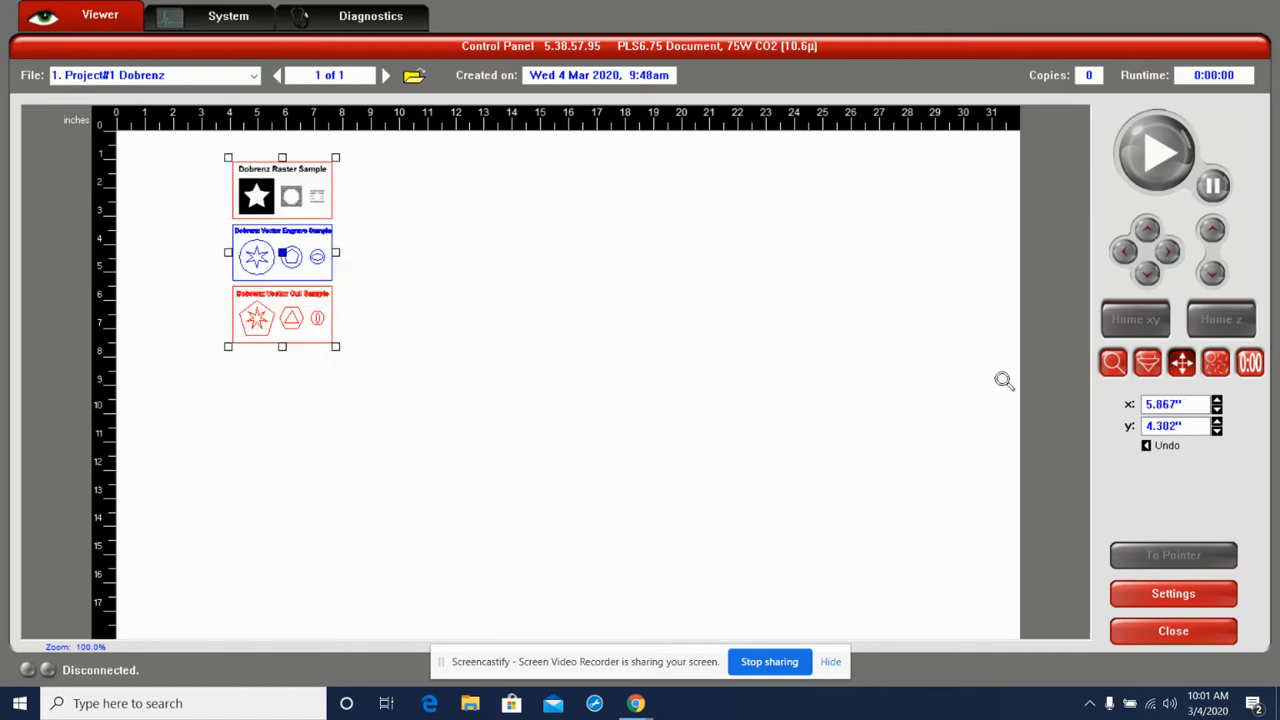
{"action": "double_click", "coordinate": [1192, 404]}
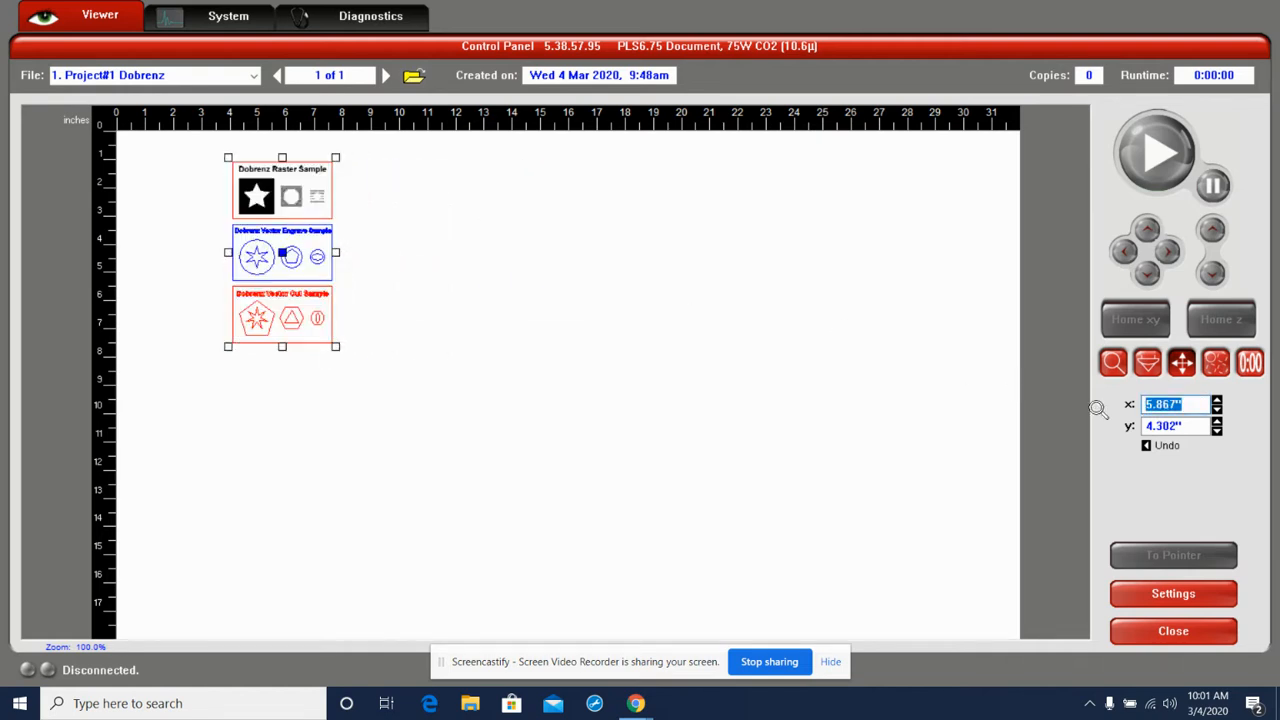
{"action": "type", "text": ".750"}
{"action": "key", "text": "Return"}
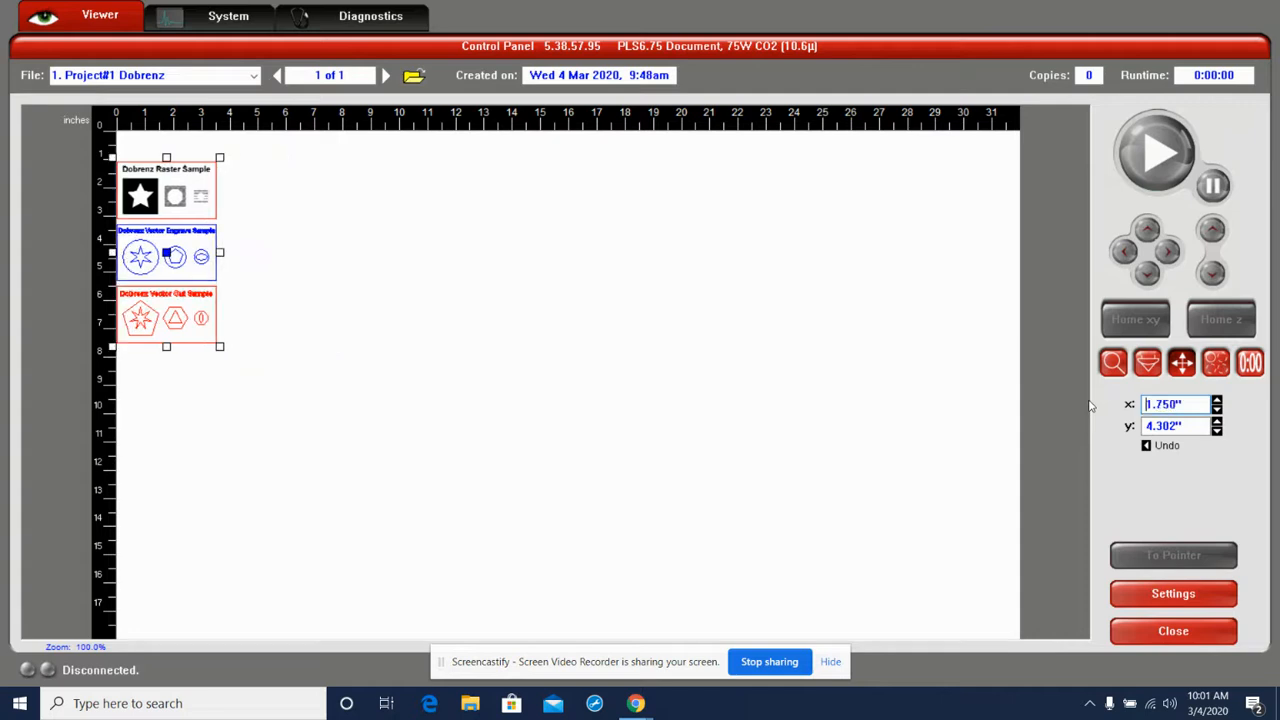
Relocate the artwork by its upper-left corner and set that corner's position to x 0.25" and y 0.25"
{"action": "double_click", "coordinate": [1175, 404]}
{"action": "left_click_drag", "start_coordinate": [110, 157], "coordinate": [257, 181]}
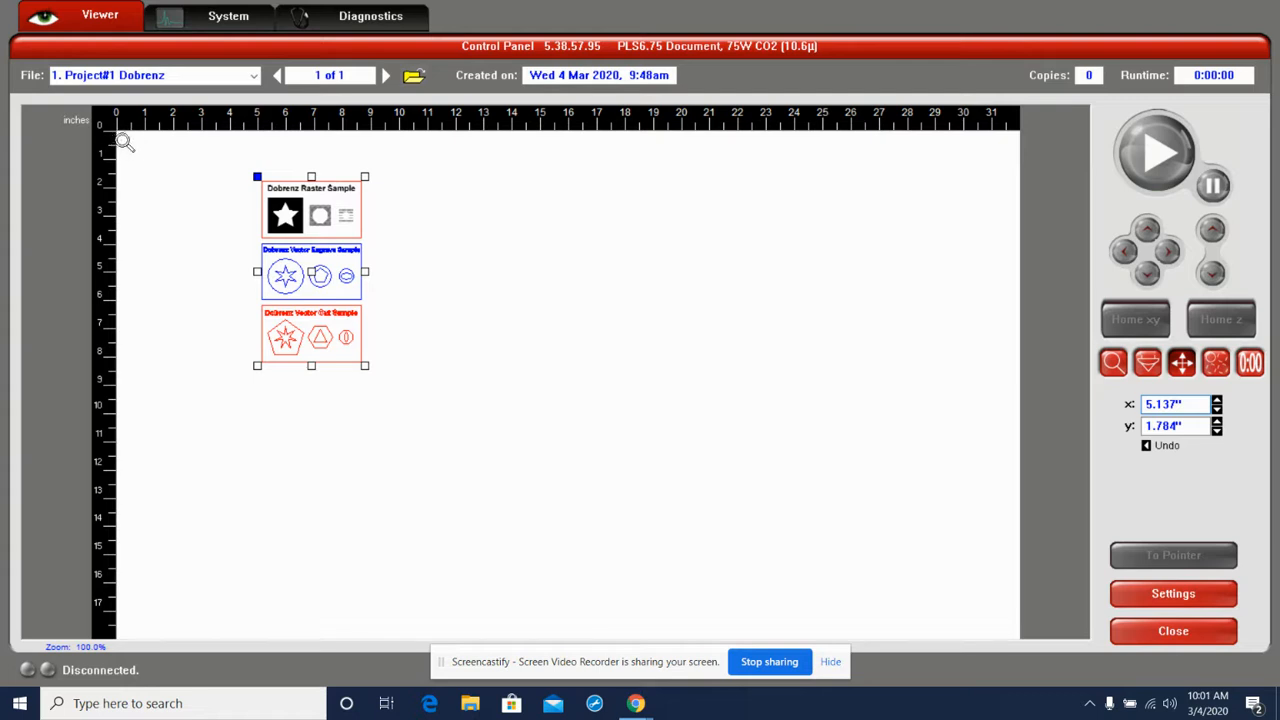
{"action": "double_click", "coordinate": [1186, 404]}
{"action": "type", "text": ".25"}
{"action": "key", "text": "Return"}
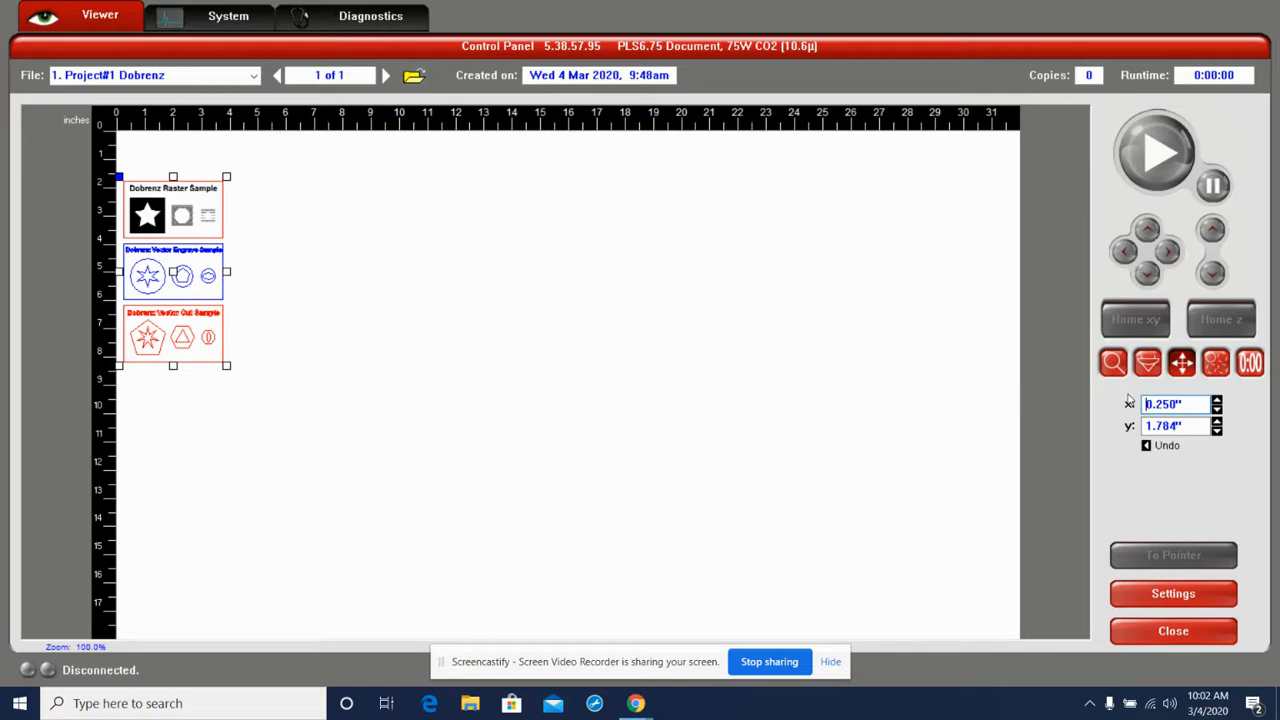
{"action": "left_click_drag", "start_coordinate": [1186, 425], "coordinate": [1098, 420]}
{"action": "type", "text": ".25"}
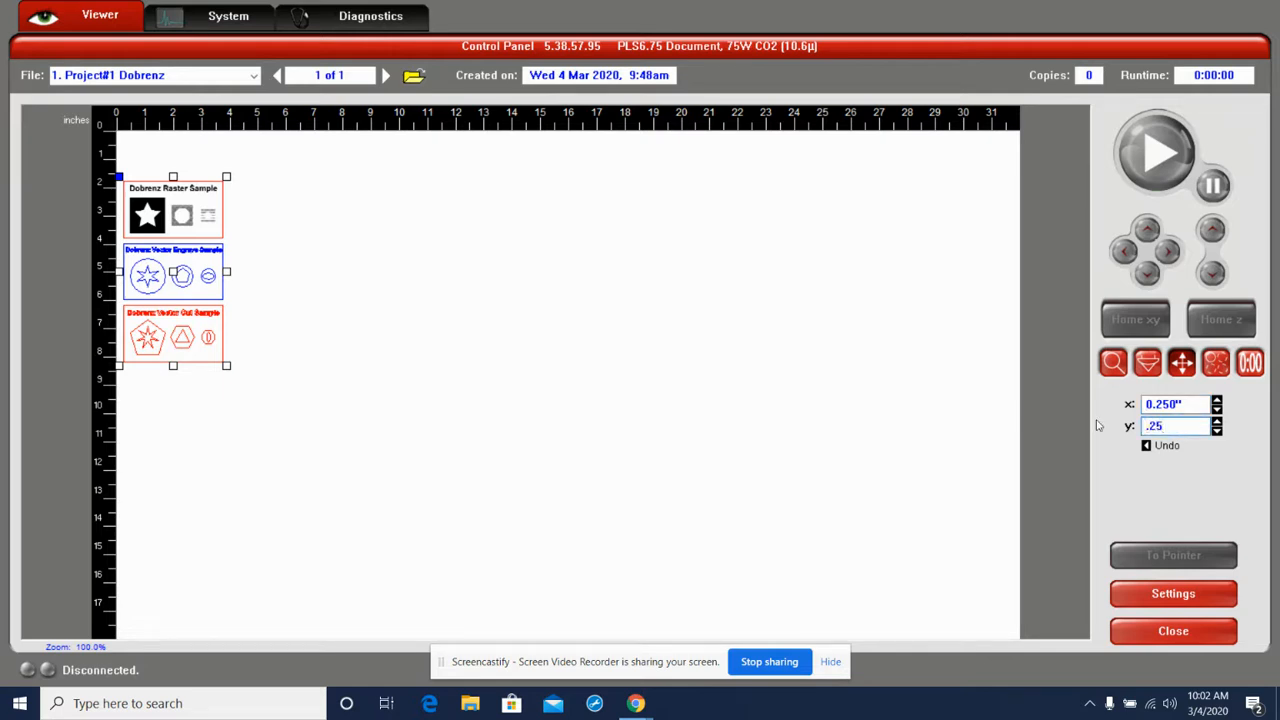
{"action": "key", "text": "Return"}
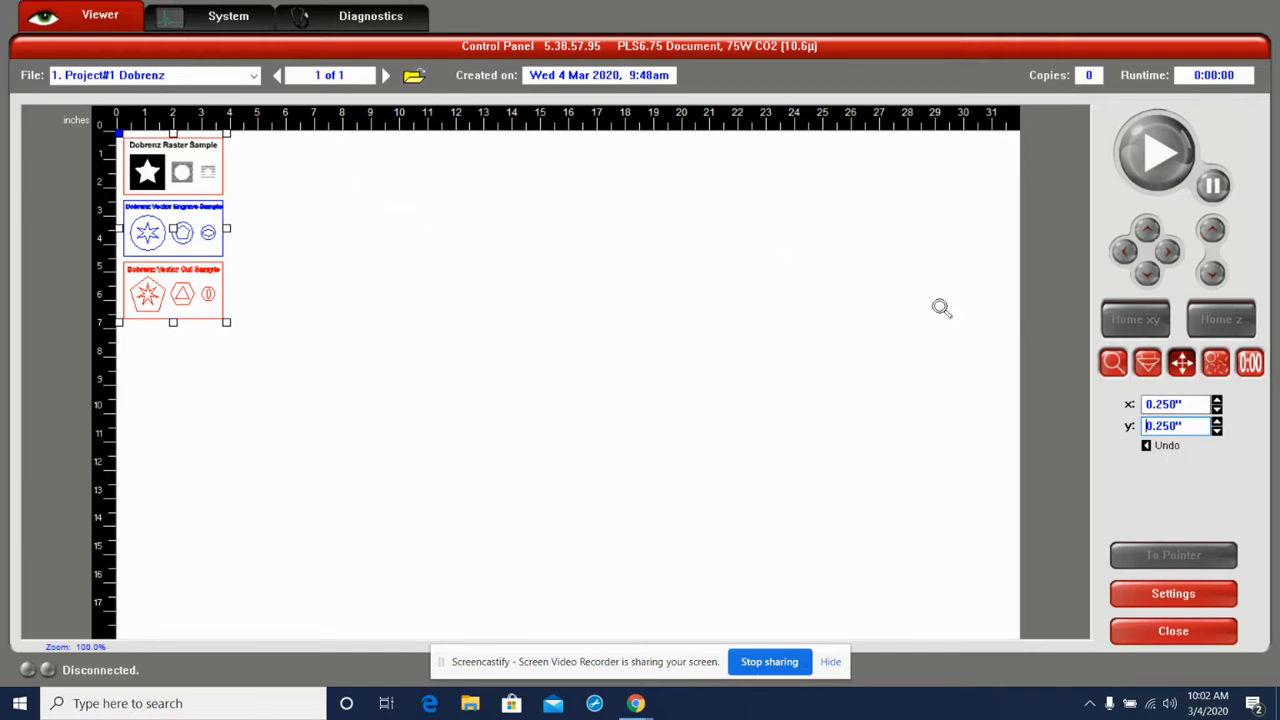
{"action": "left_click_drag", "start_coordinate": [1185, 404], "coordinate": [1140, 426]}
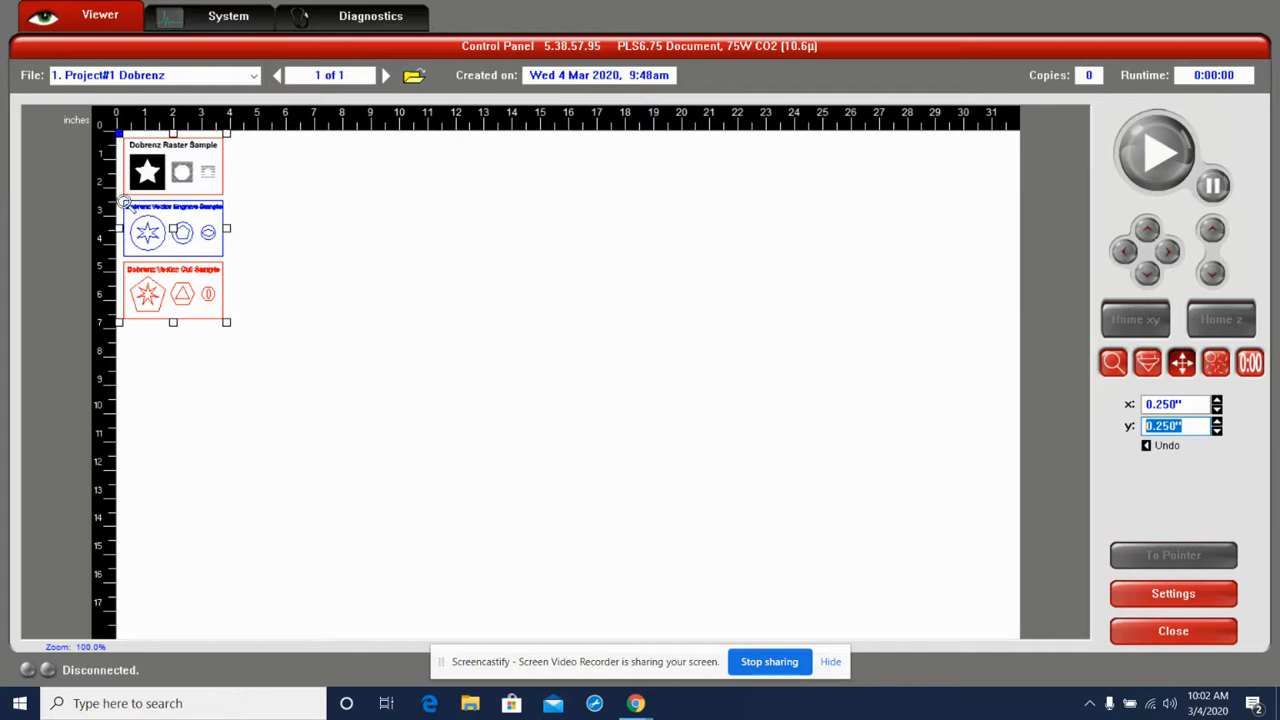
{"action": "left_click", "coordinate": [286, 249]}
{"action": "scroll", "coordinate": [191, 227], "scroll_direction": "up", "scroll_amount": 1}
{"action": "scroll", "coordinate": [185, 224], "scroll_direction": "down", "scroll_amount": 2}
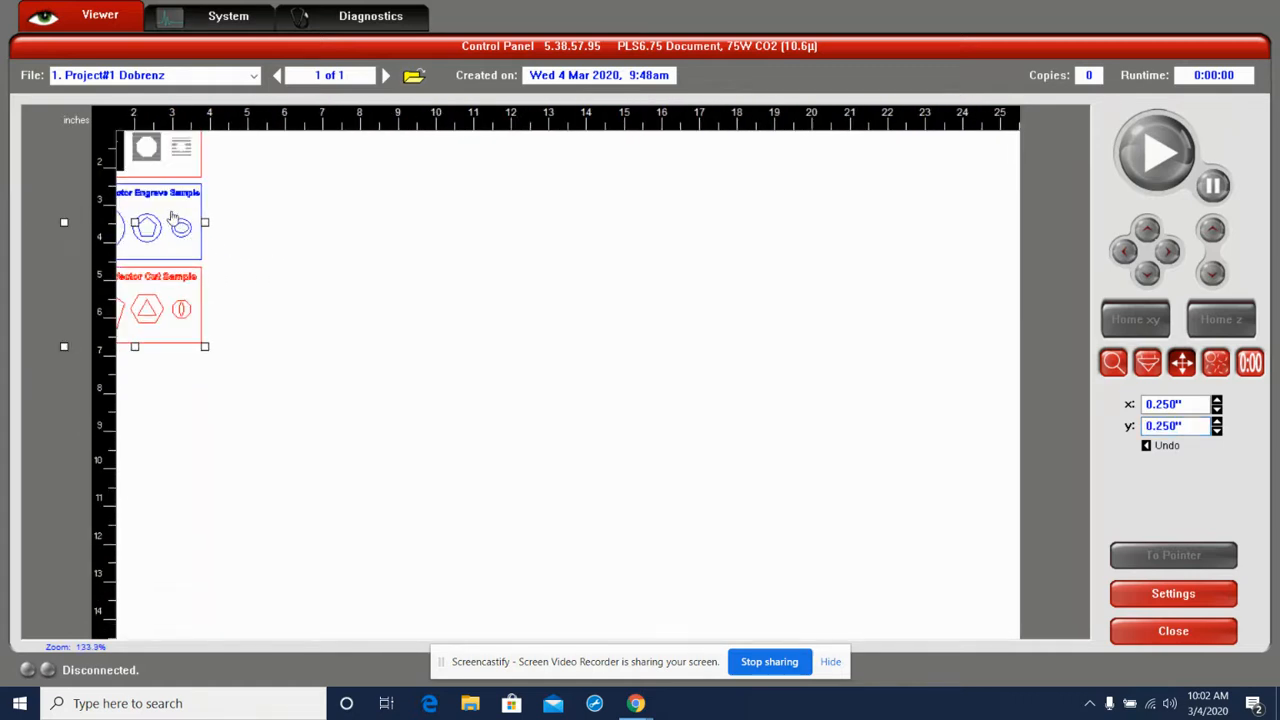
Duplicate the artwork into a grid of 3 by 2 copies with a 1" horizontal displacement
{"action": "left_click", "coordinate": [1216, 364]}
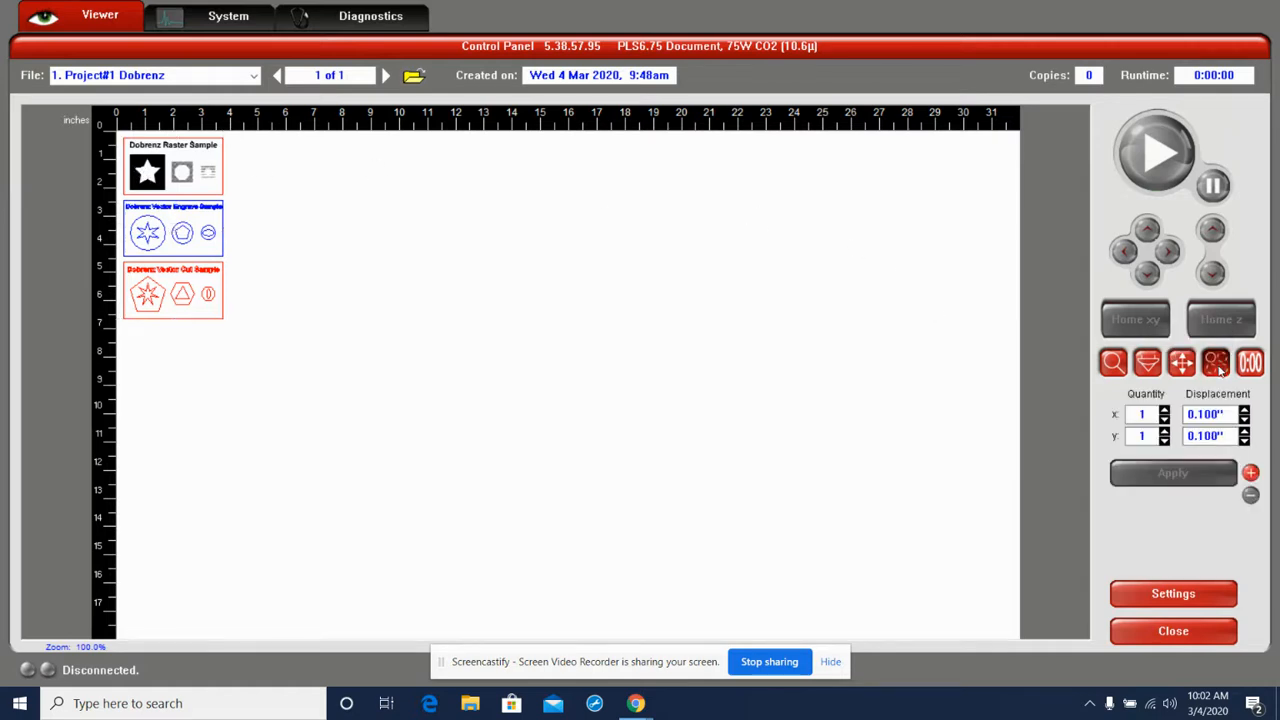
{"action": "left_click", "coordinate": [180, 264]}
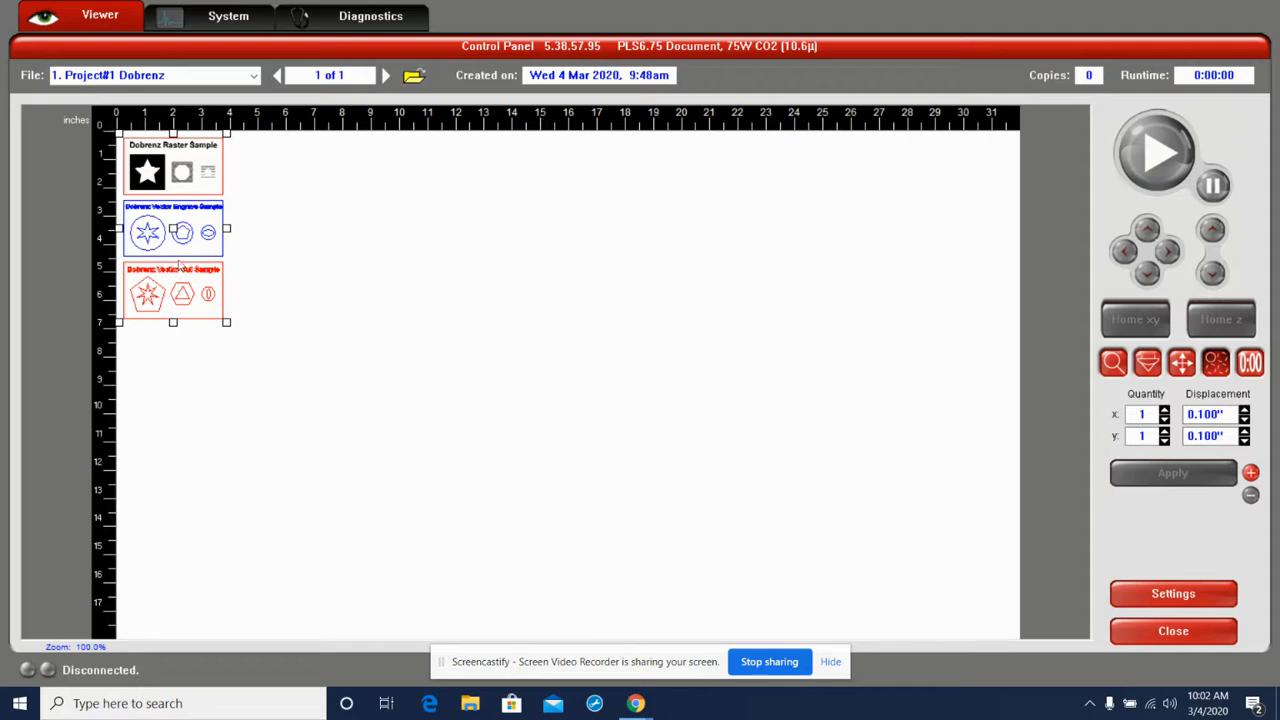
{"action": "left_click", "coordinate": [1164, 411]}
{"action": "left_click", "coordinate": [1164, 411]}
{"action": "left_click", "coordinate": [1164, 432]}
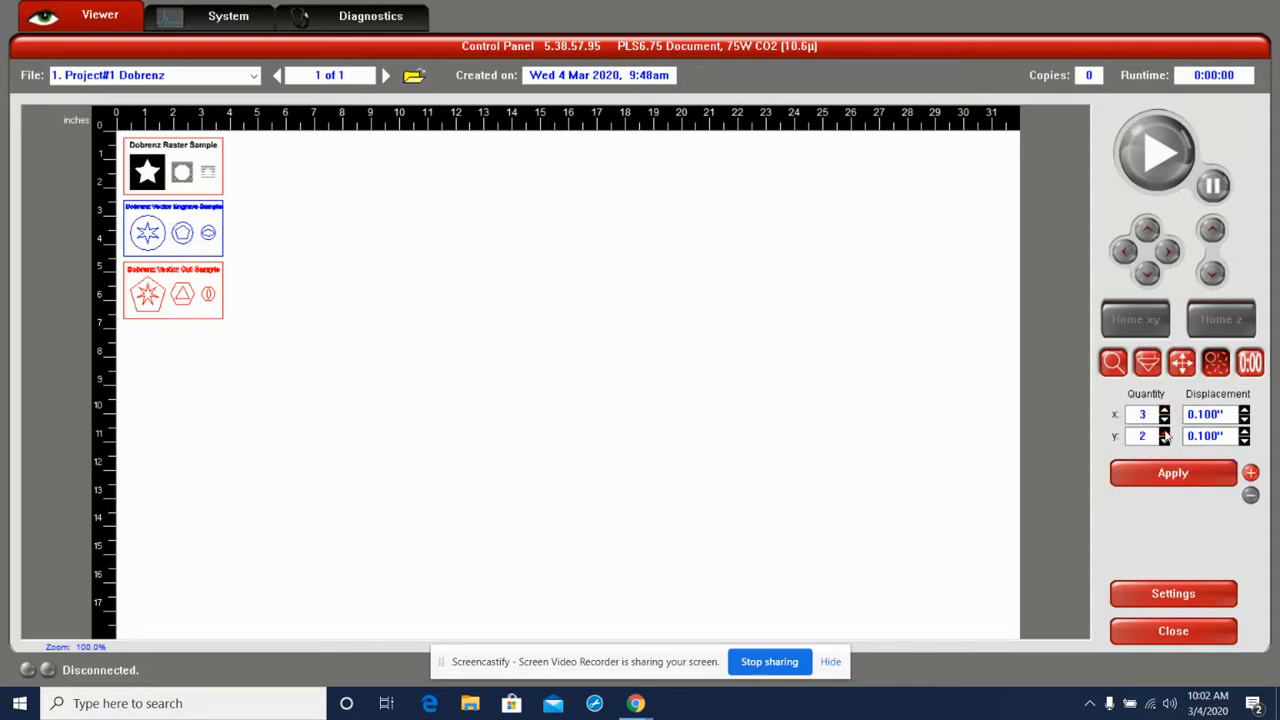
{"action": "left_click_drag", "start_coordinate": [1229, 414], "coordinate": [1138, 414]}
{"action": "type", "text": "1"}
{"action": "left_click", "coordinate": [1200, 472]}
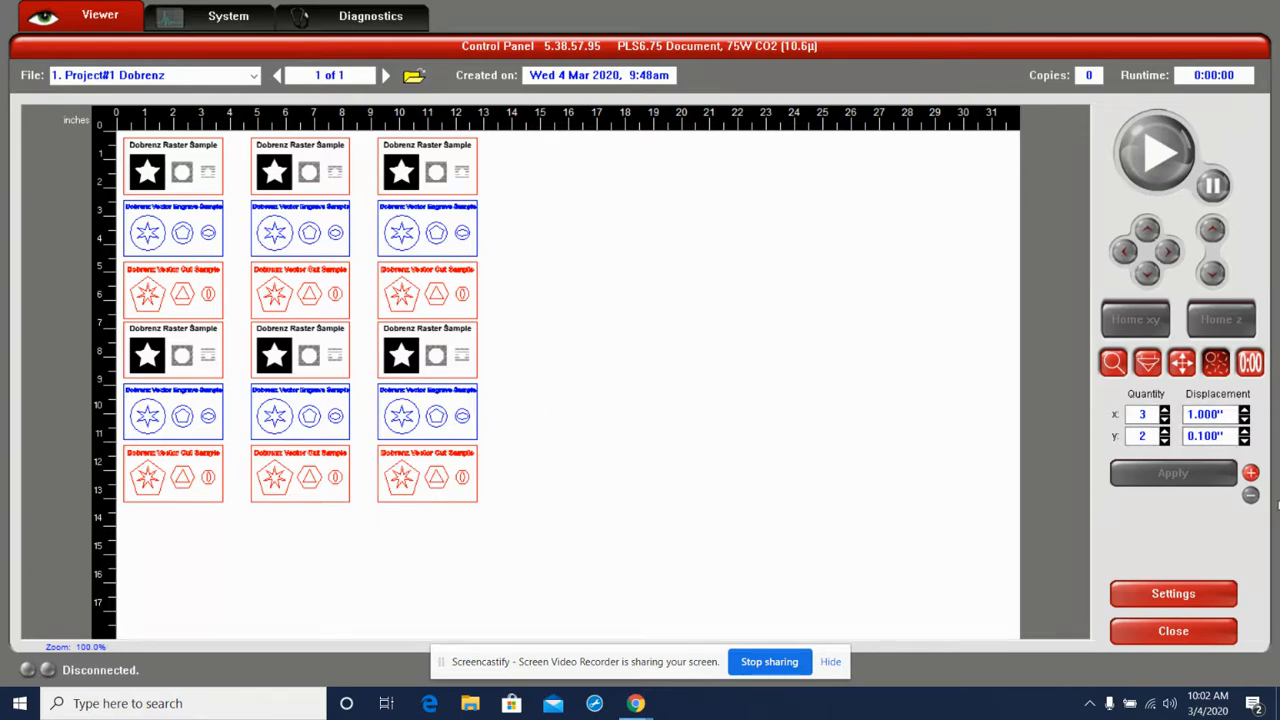
Reduce the duplicated grid back to a single copy by applying quantity 1 in x and y
{"action": "left_click", "coordinate": [1164, 410]}
{"action": "left_click", "coordinate": [1164, 410]}
{"action": "left_click", "coordinate": [1164, 420]}
{"action": "left_click", "coordinate": [1164, 420]}
{"action": "left_click", "coordinate": [1164, 420]}
{"action": "left_click", "coordinate": [1164, 420]}
{"action": "left_click", "coordinate": [1170, 472]}
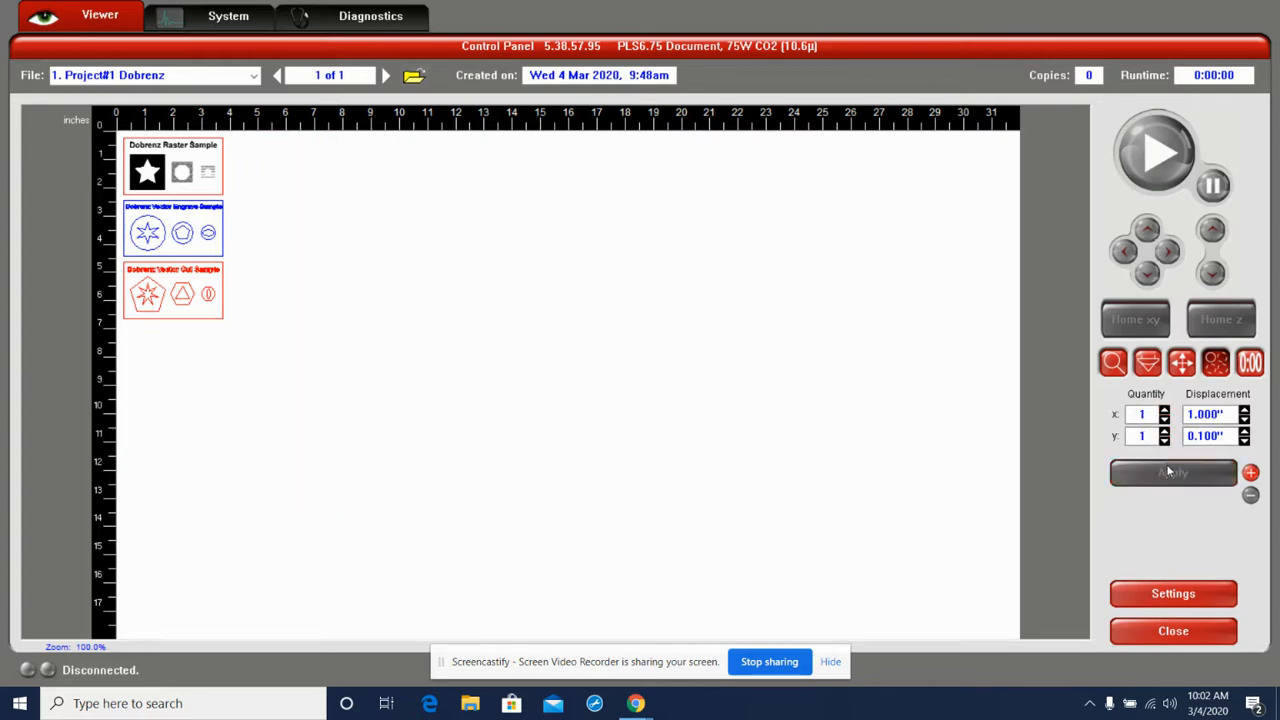
Estimate the completion time of the laser job
{"action": "left_click", "coordinate": [1251, 365]}
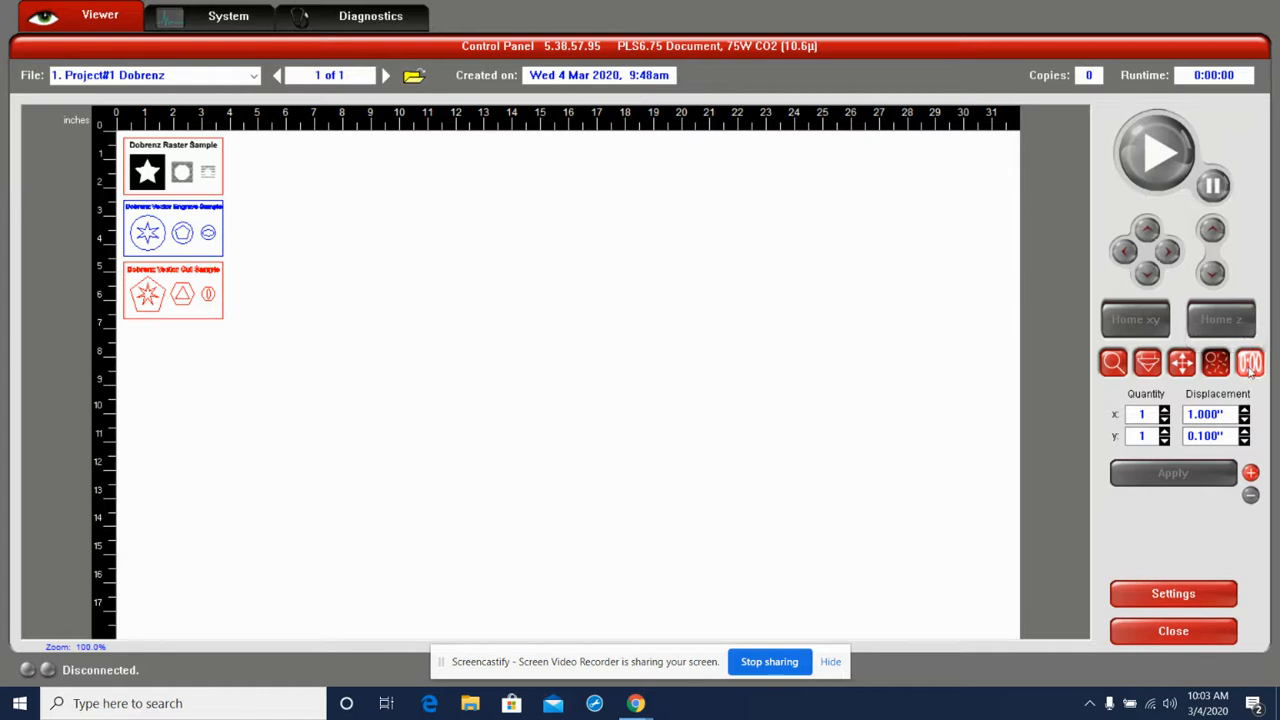
{"action": "left_click", "coordinate": [1191, 468]}
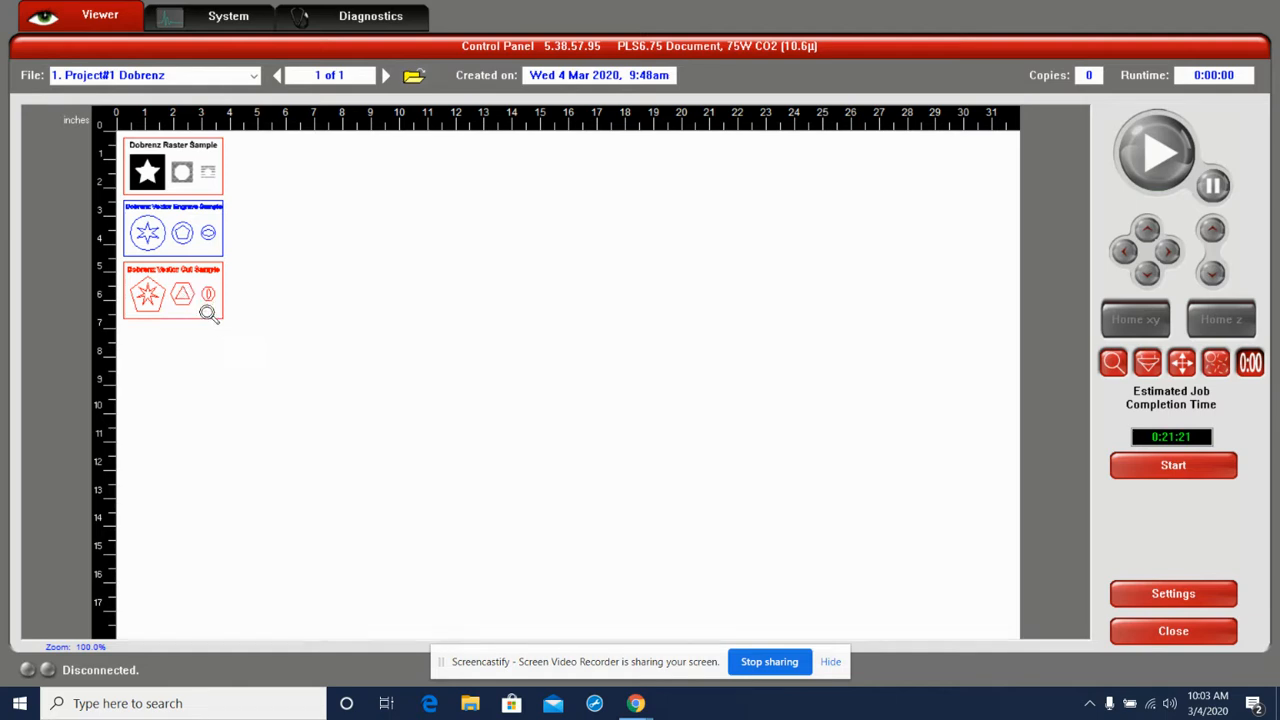
Examine the raster, vector engrave and vector cut samples of the artwork up close
{"action": "left_click", "coordinate": [152, 286]}
{"action": "right_click", "coordinate": [130, 173]}
{"action": "left_click", "coordinate": [120, 145]}
{"action": "left_click", "coordinate": [121, 138]}
{"action": "left_click", "coordinate": [121, 138]}
{"action": "left_click", "coordinate": [121, 138]}
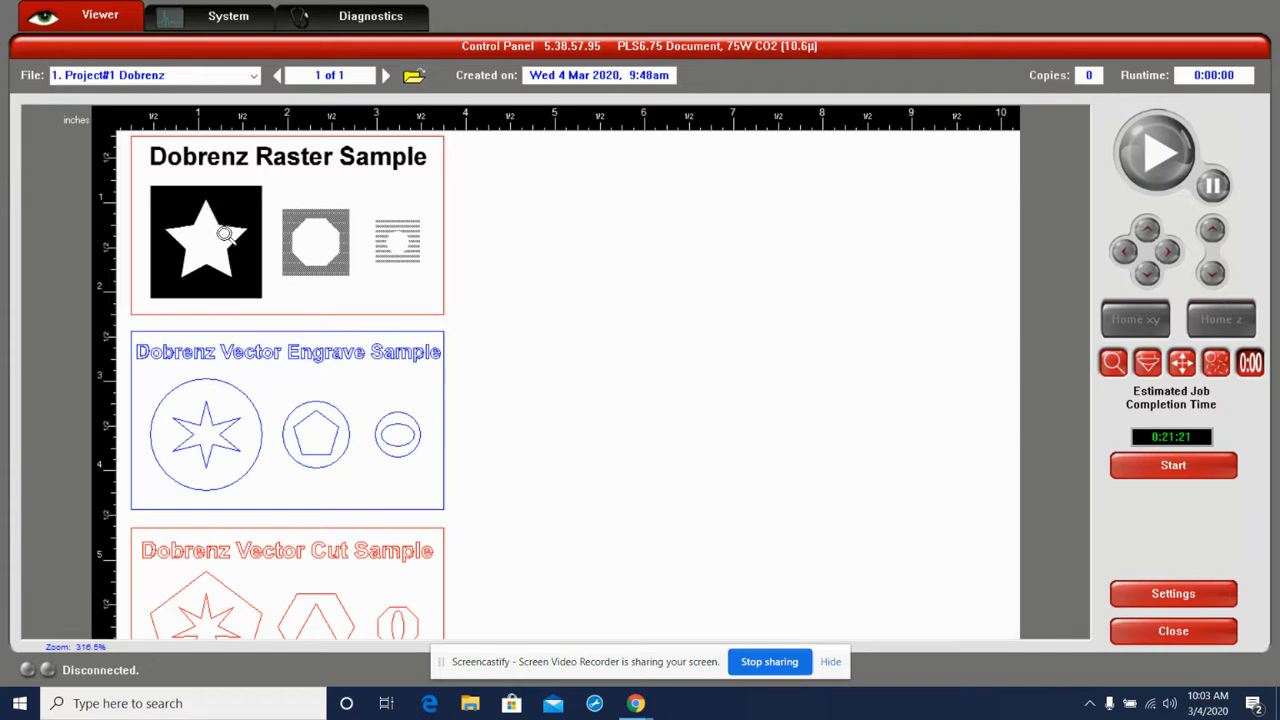
{"action": "right_click", "coordinate": [226, 234]}
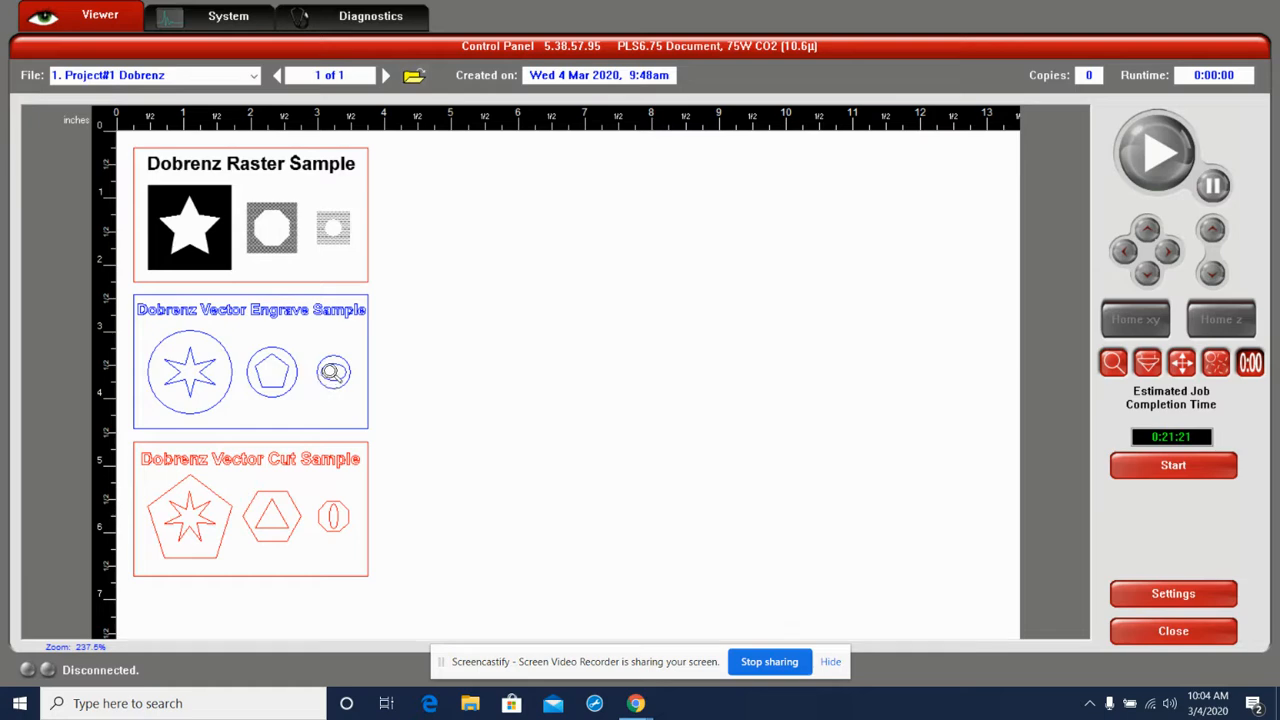
{"action": "scroll", "coordinate": [202, 335], "scroll_direction": "up", "scroll_amount": 1}
{"action": "scroll", "coordinate": [202, 335], "scroll_direction": "down", "scroll_amount": 2}
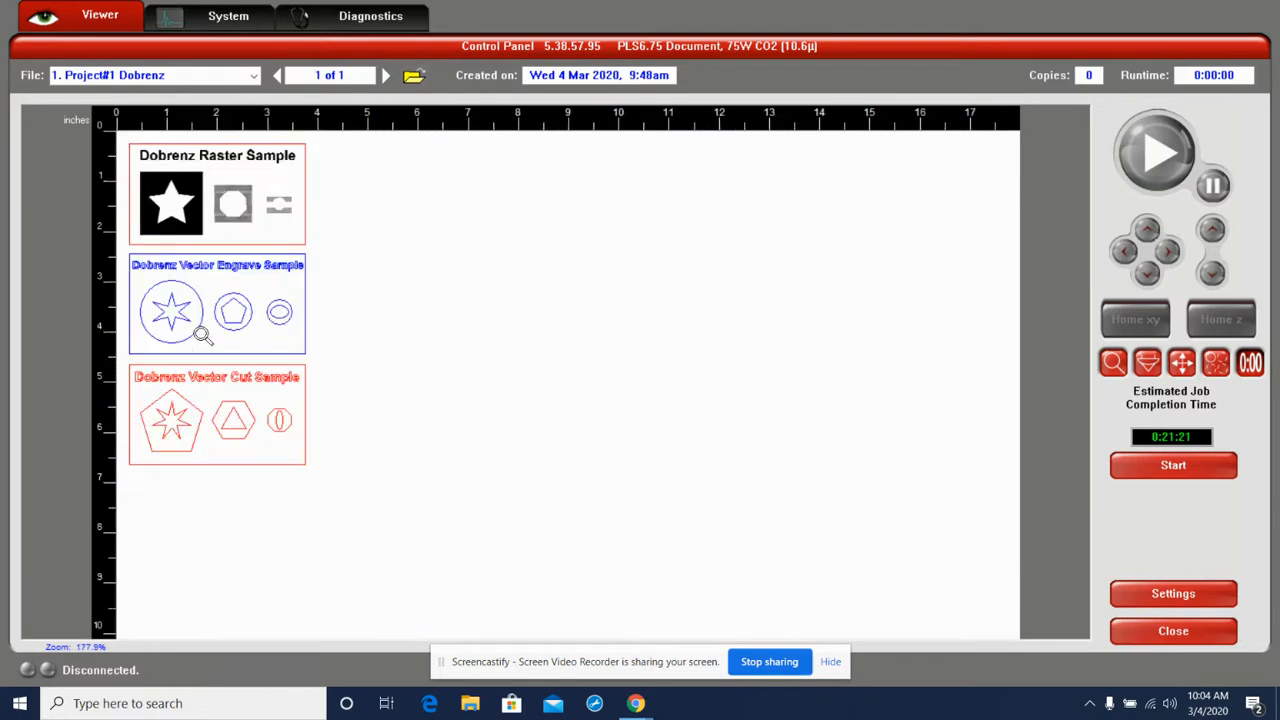